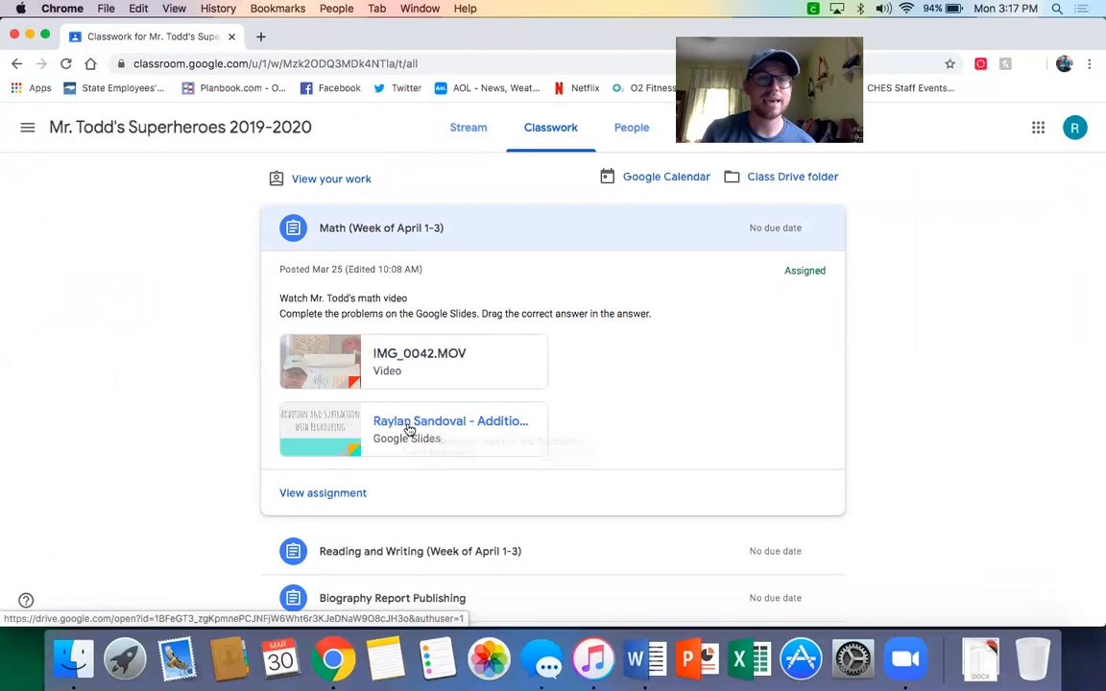
Step: View the full details of the Math (Week of April 1-3) assignment and return to the class's Classwork list
click(322, 492)
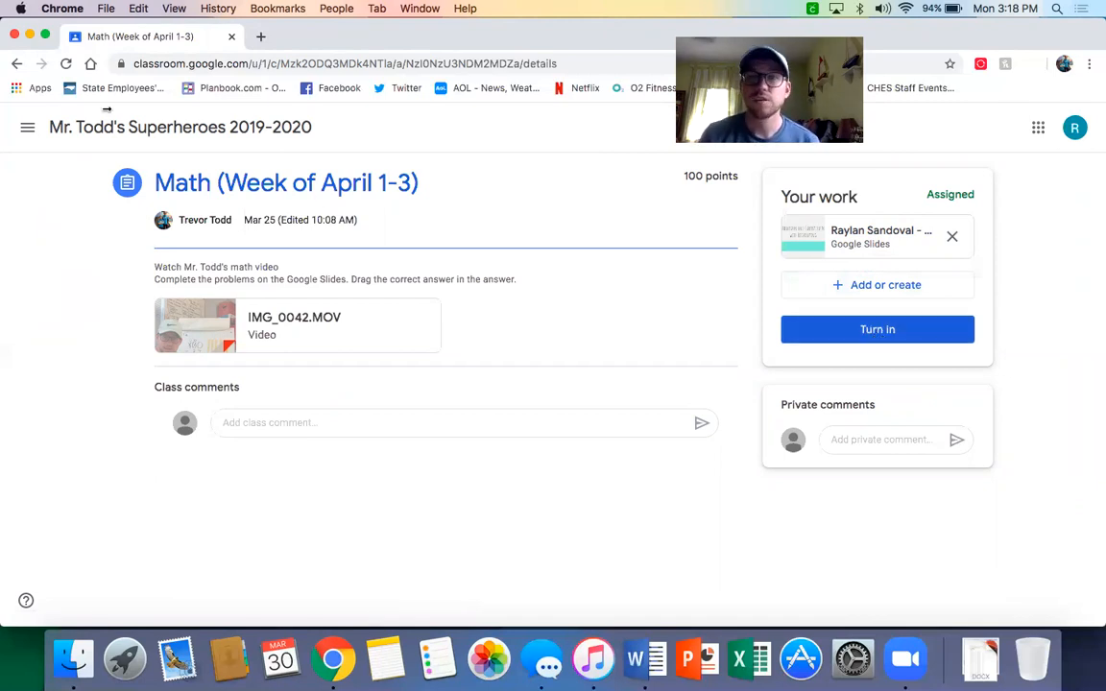
click(54, 132)
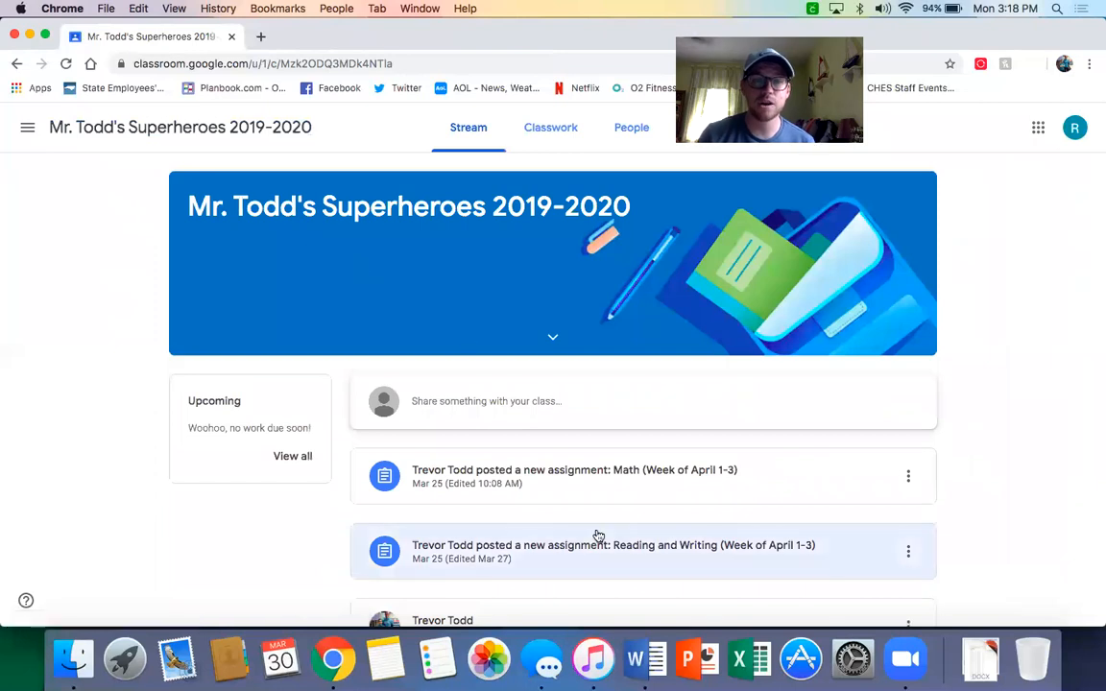
click(543, 137)
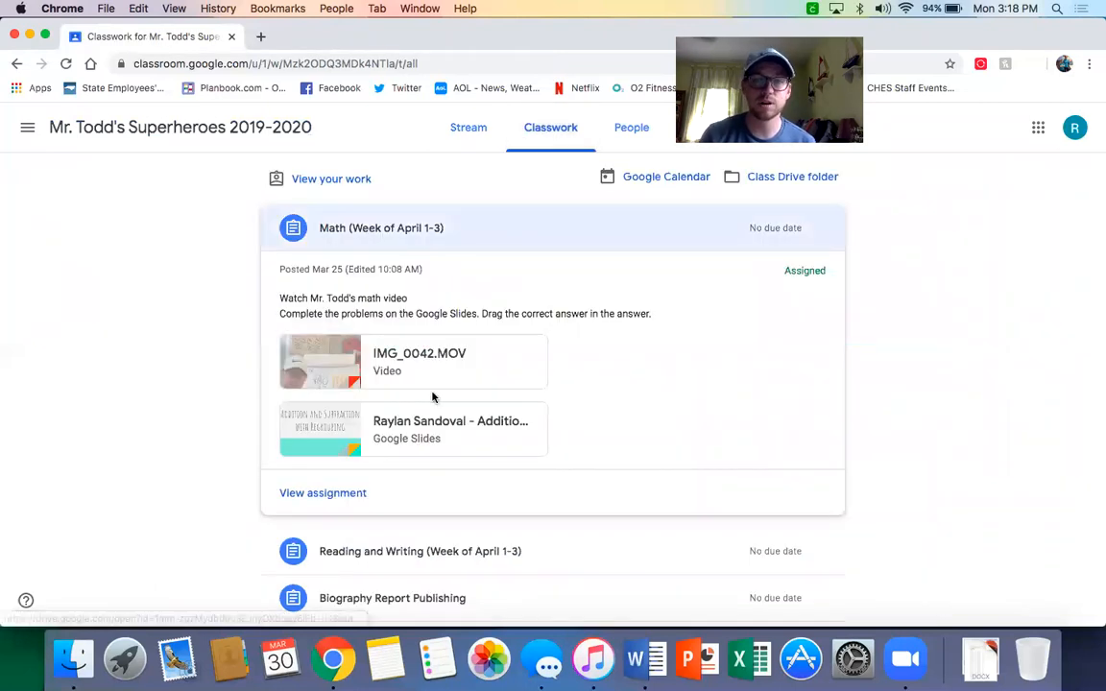
Step: Expand the Reading and Writing (Week of April 1-3) assignment, view its linked Flipgrid page, and close that page
scroll(432, 396, down, 3)
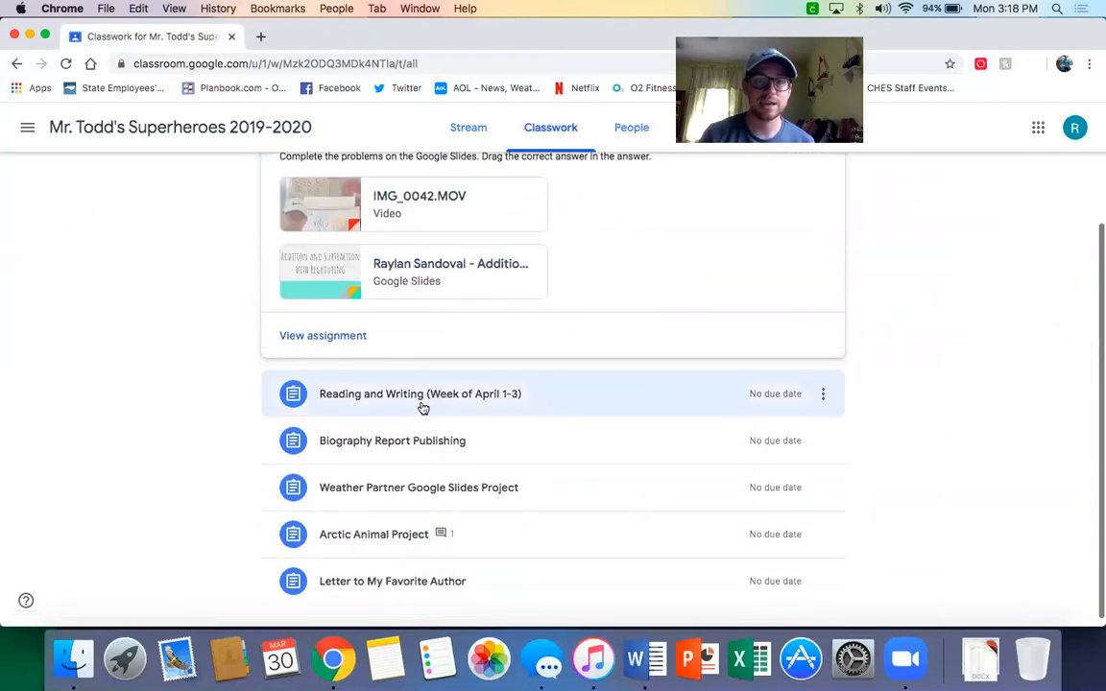
click(424, 397)
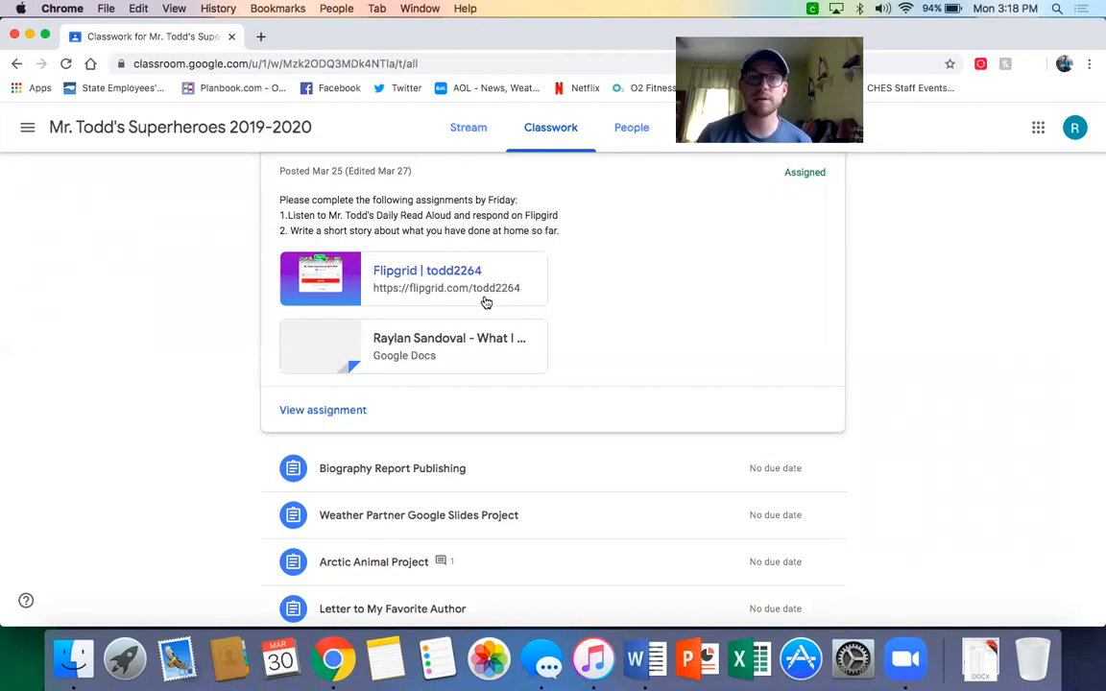
click(436, 273)
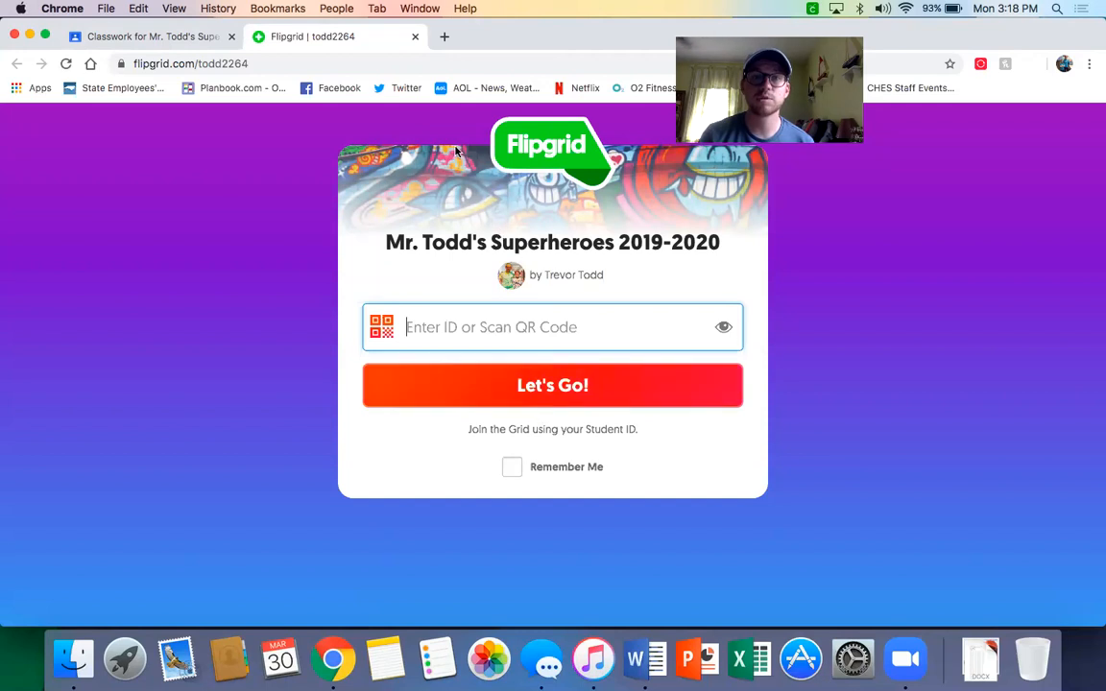
click(414, 37)
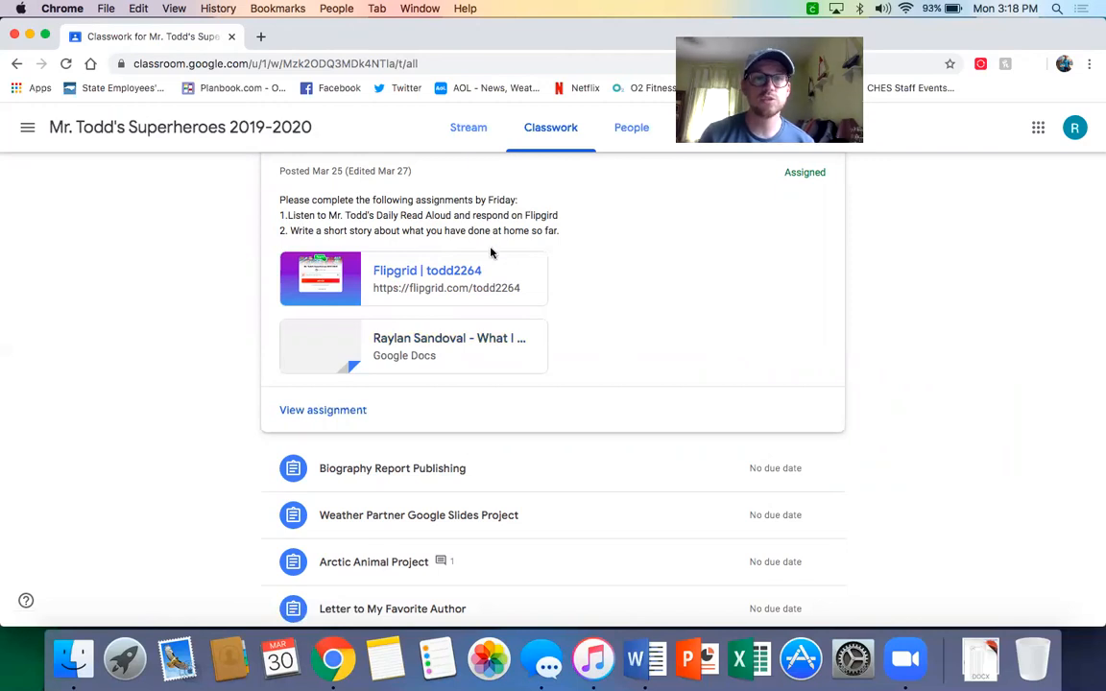
Step: View the student's attached "What I am Doing at Home" Google Doc, then close it and return to the assignment list
click(466, 347)
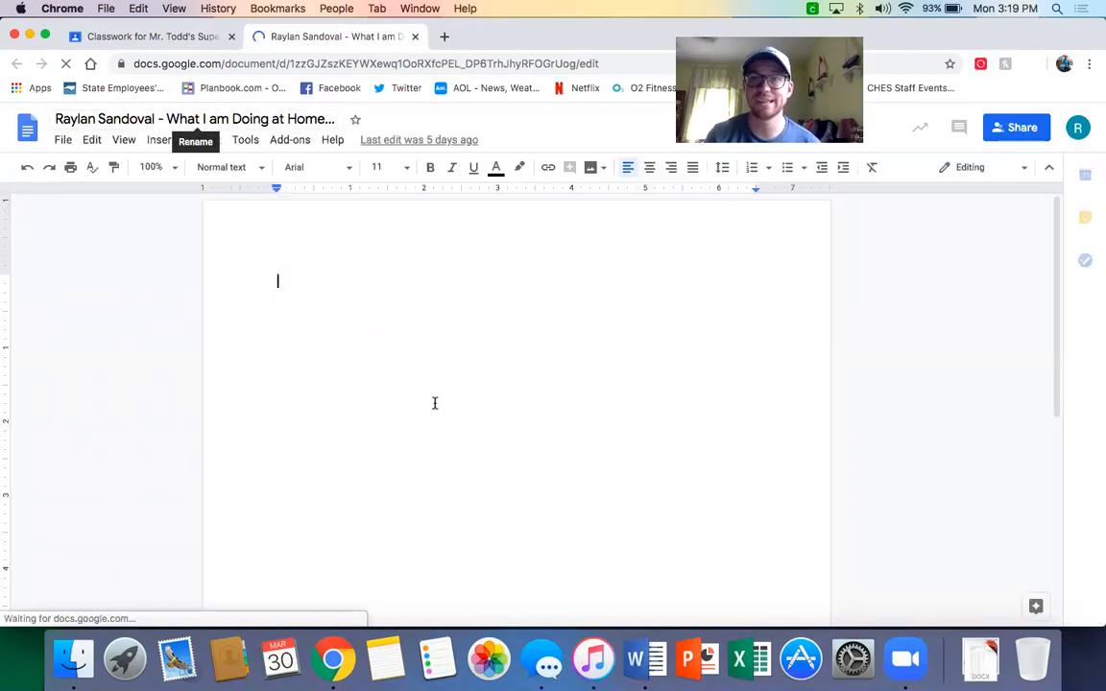
click(415, 37)
scroll(385, 322, up, 3)
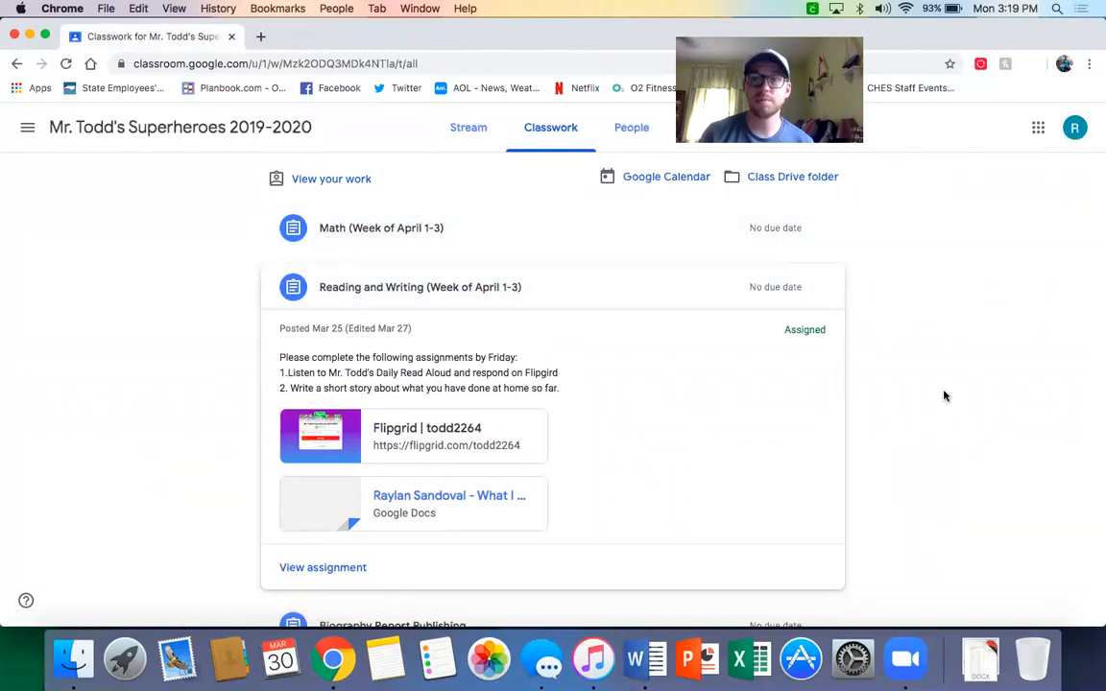
click(944, 395)
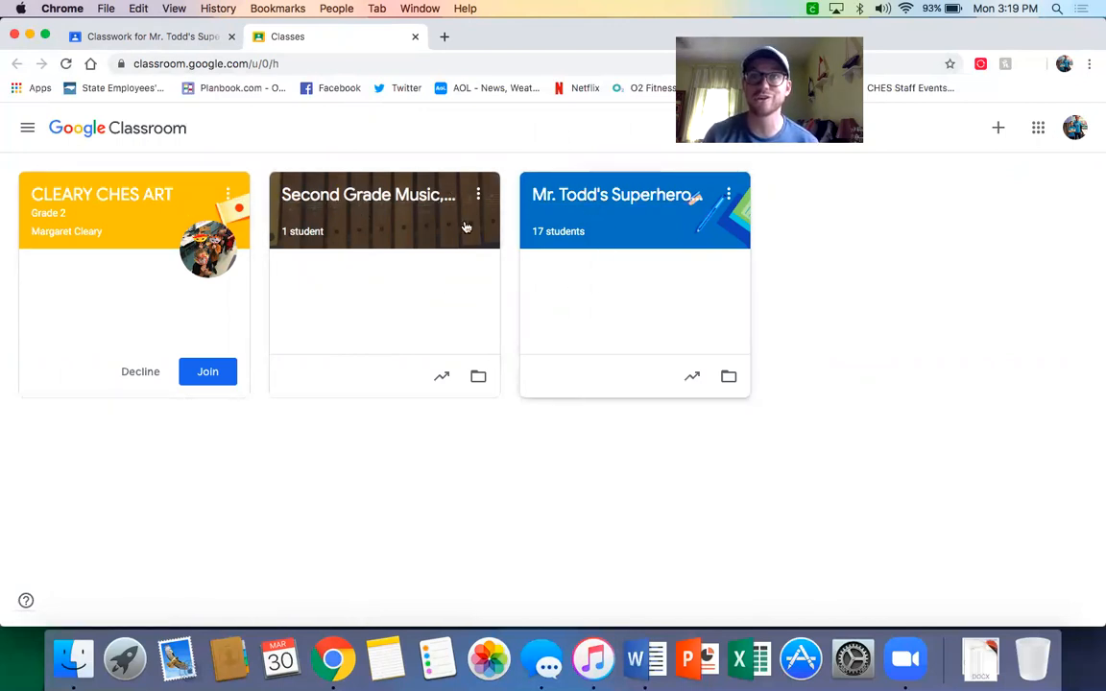
Step: In the teacher account, open the Superheroes 2019-2020 class's scheduled Reading and Writing (Week of April 13-17) assignment for editing
click(605, 195)
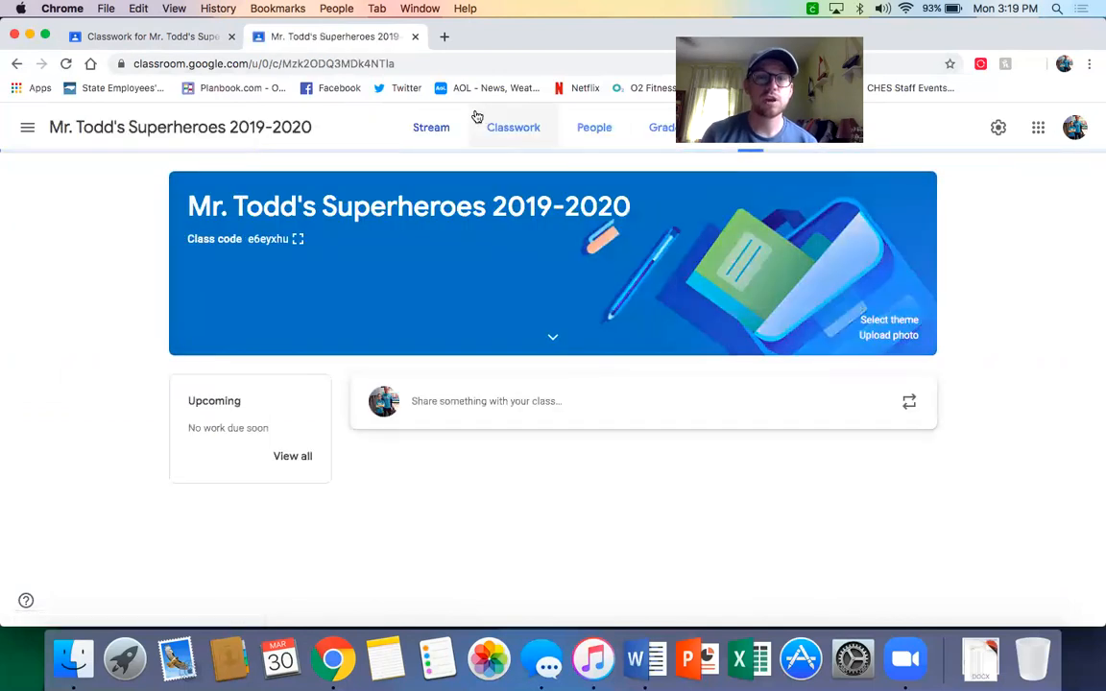
click(519, 128)
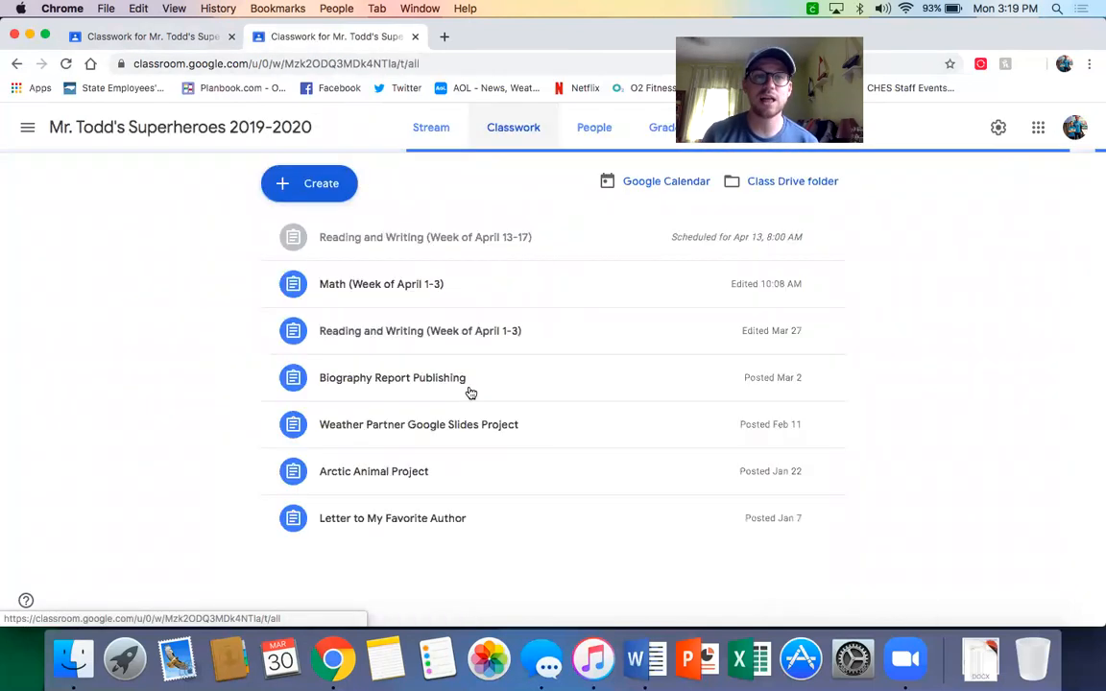
click(449, 235)
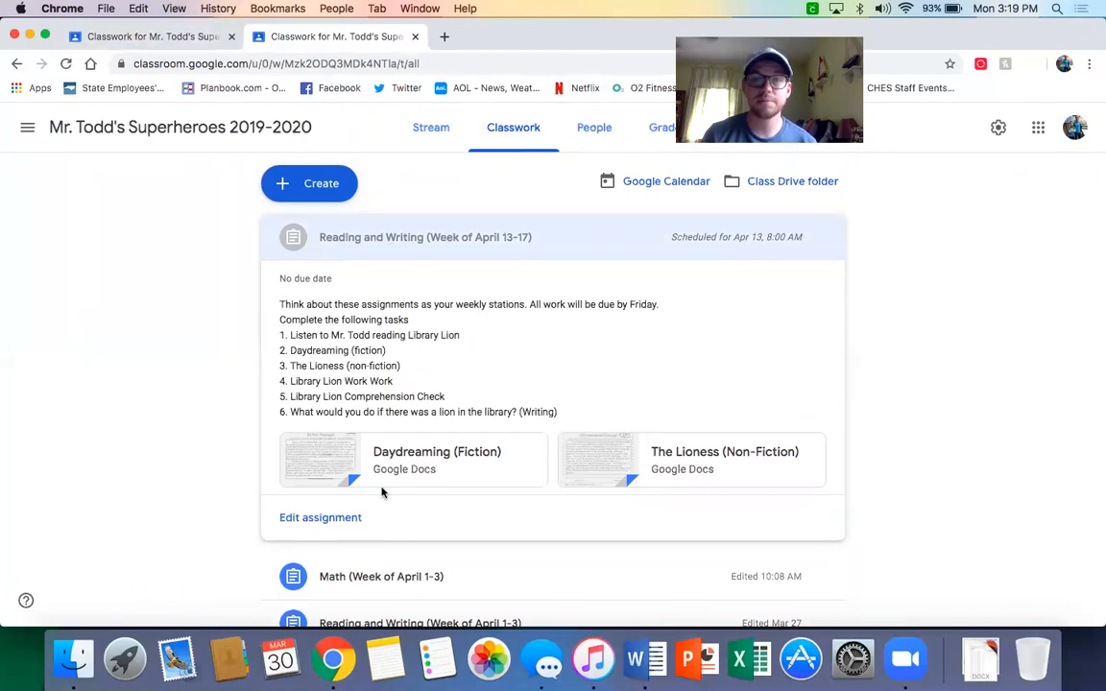
click(333, 519)
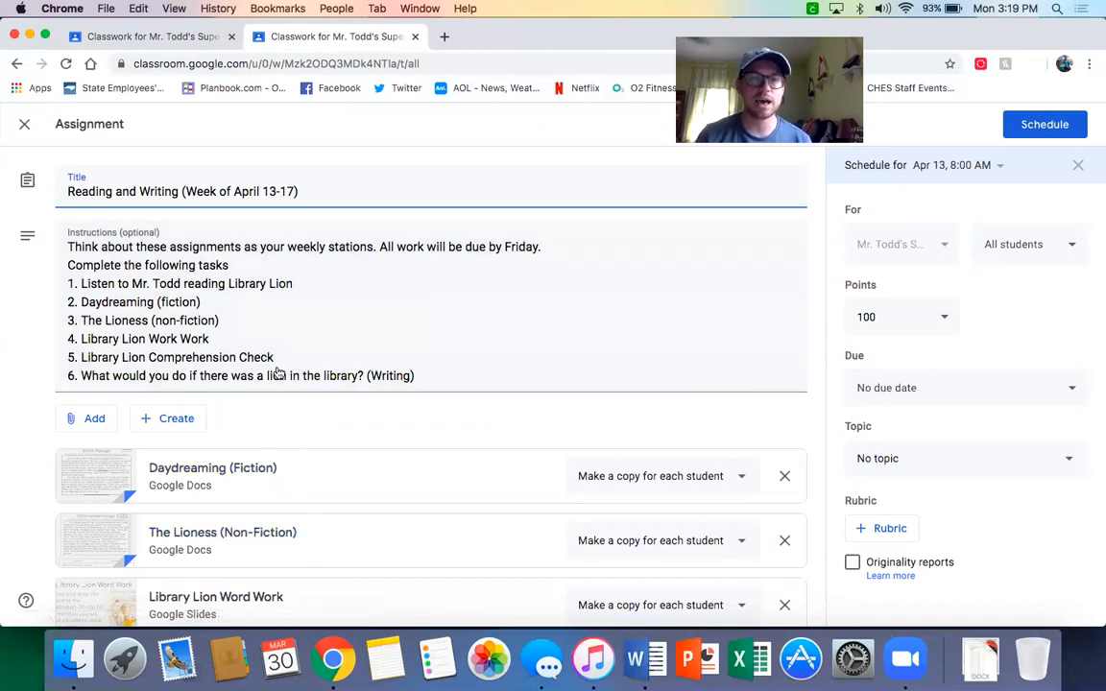
Step: Examine the scheduled assignment's weekly station instructions, the Friday deadline sentence, and the list of attached Google Docs and Slides
scroll(256, 375, down, 3)
scroll(212, 298, up, 2)
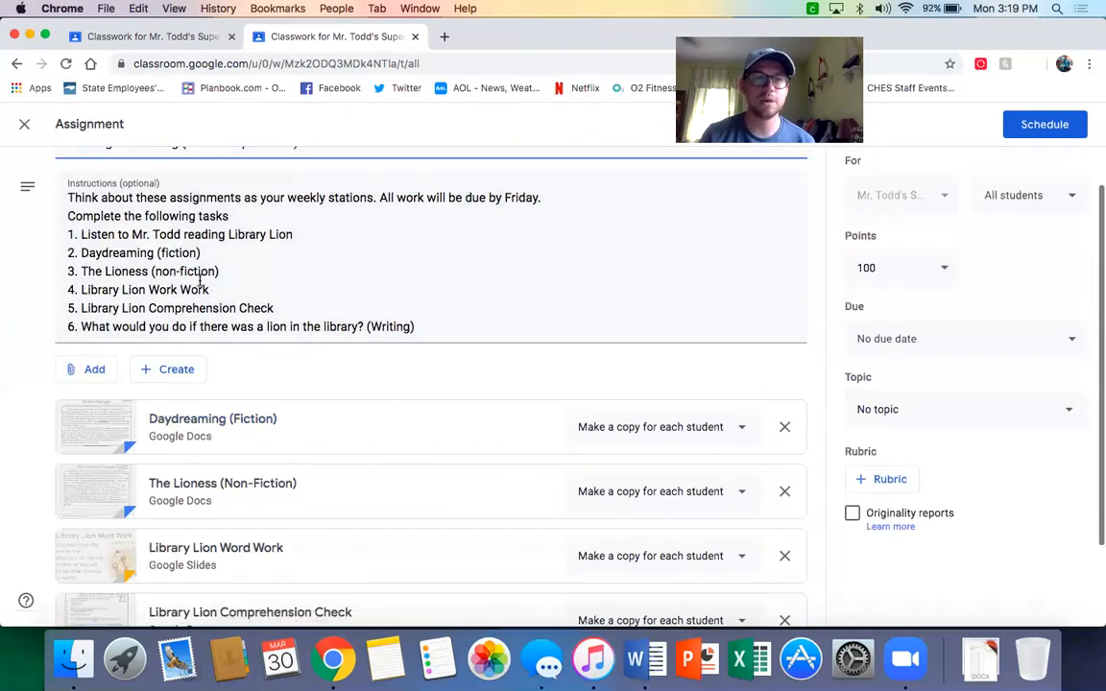
scroll(259, 388, down, 1)
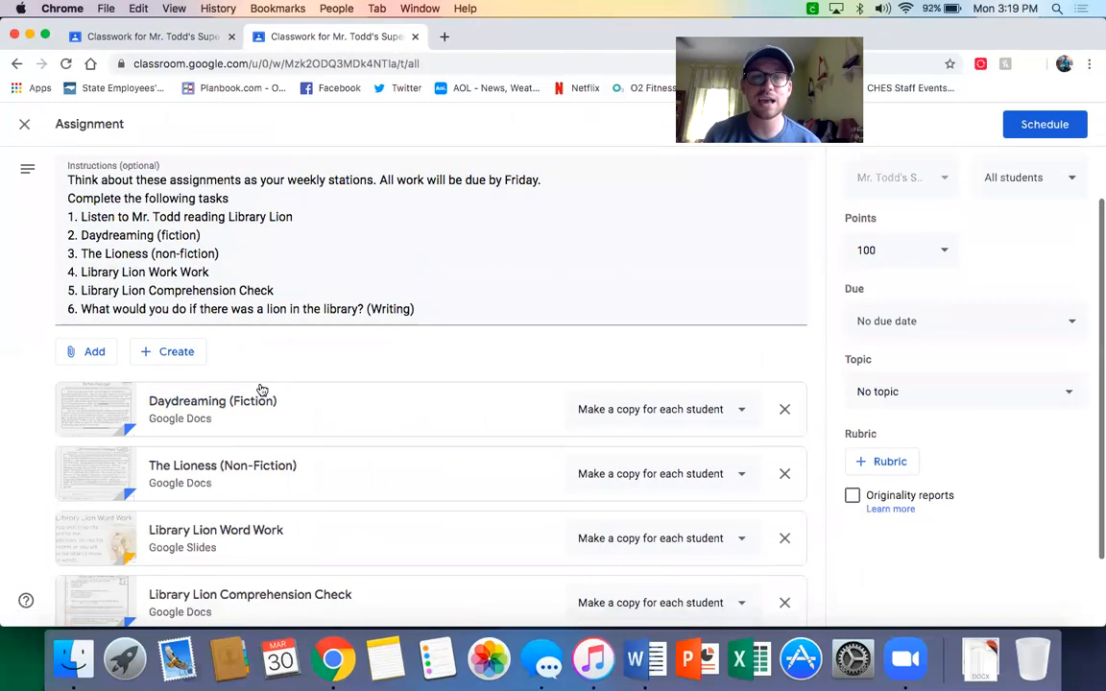
drag(380, 180, 531, 180)
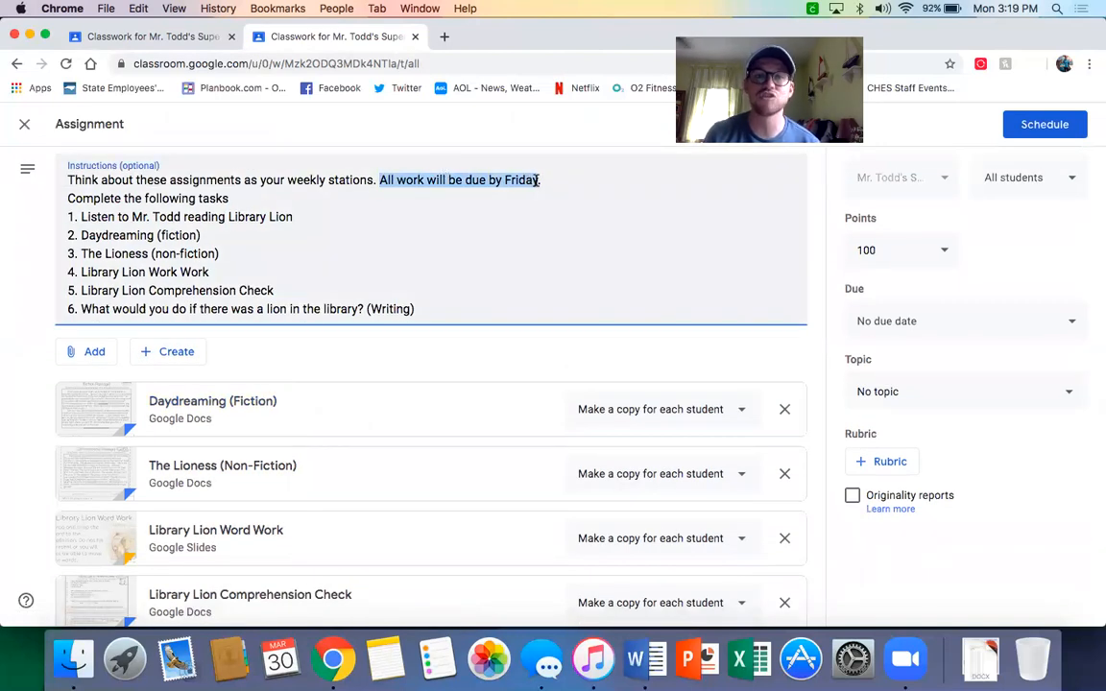
click(537, 181)
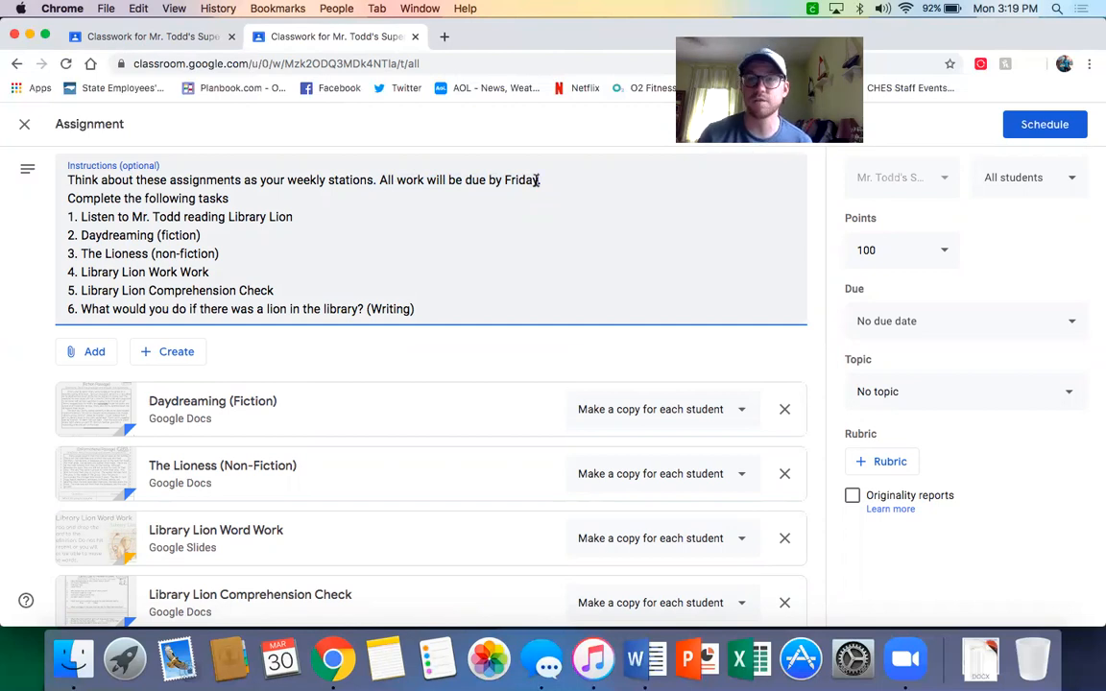
scroll(428, 371, down, 3)
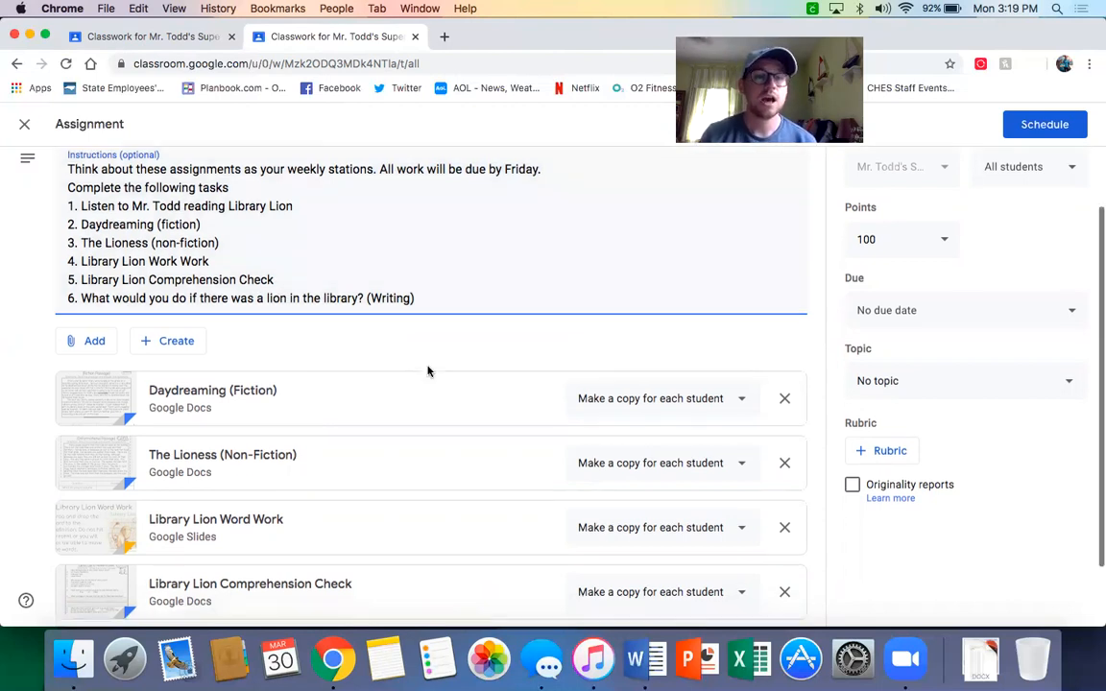
scroll(407, 584, down, 1)
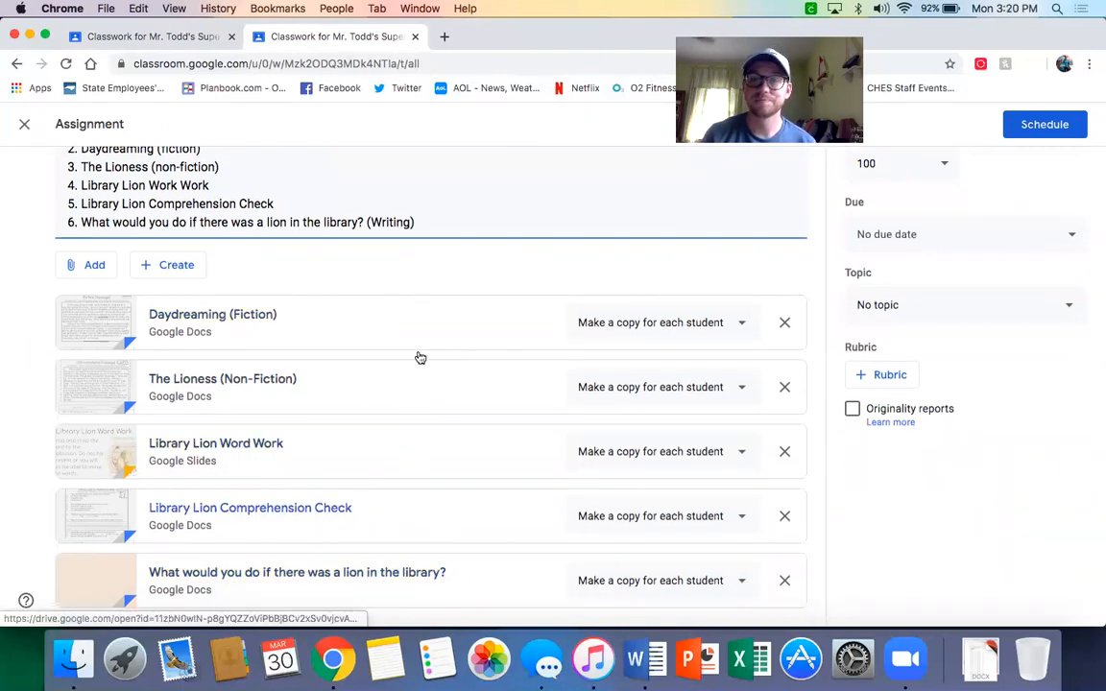
scroll(415, 335, up, 3)
scroll(331, 538, down, 3)
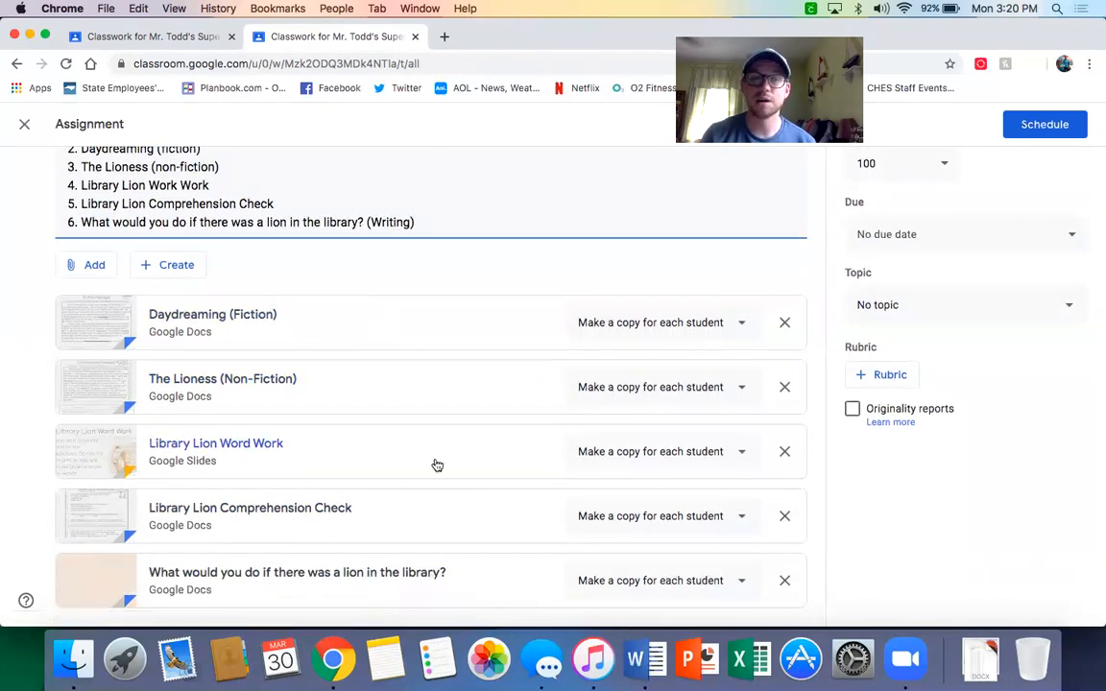
scroll(434, 463, up, 5)
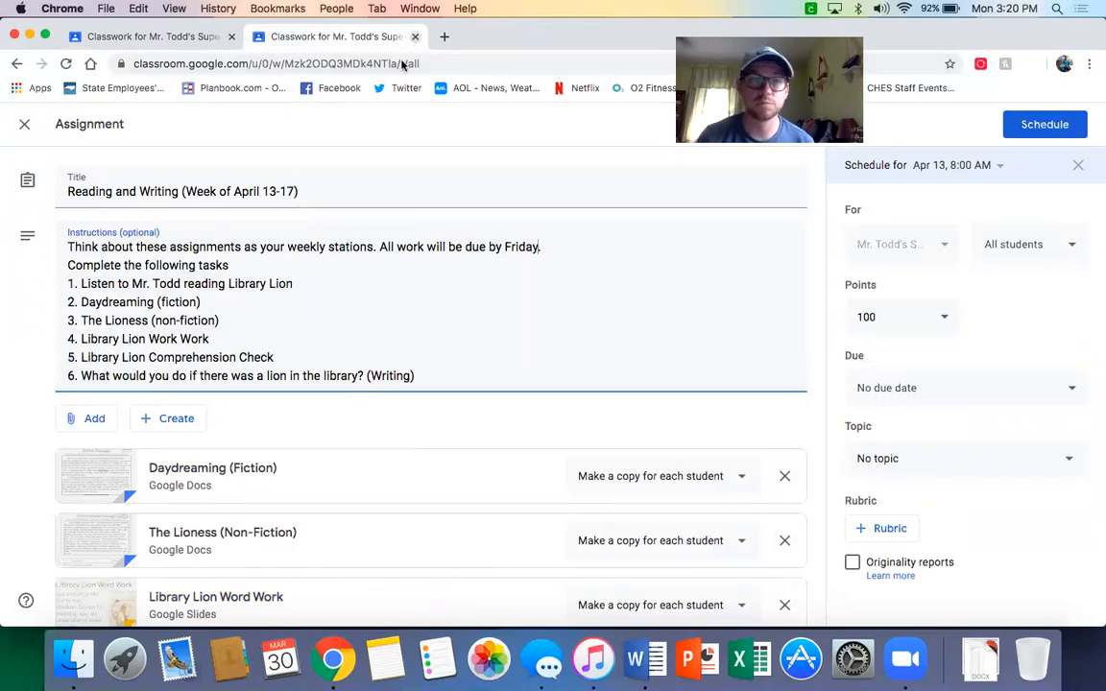
scroll(277, 384, down, 5)
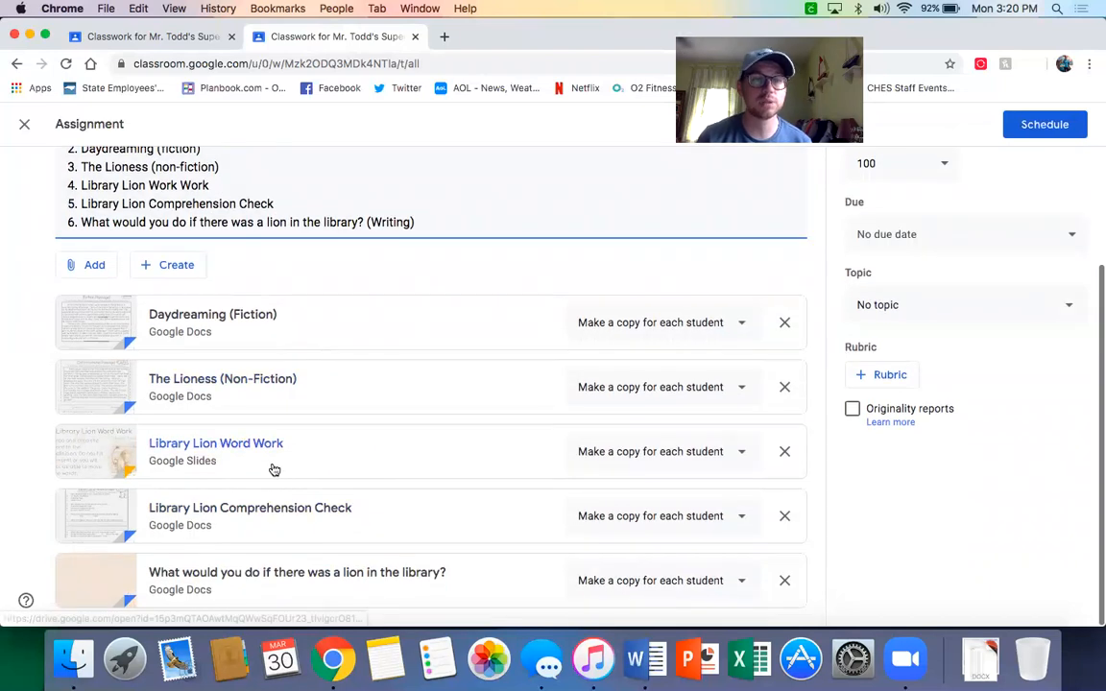
Step: Open the Daydreaming (Fiction) attachment, review its passage and question table down to the first answer cell, and return to the assignment
click(420, 403)
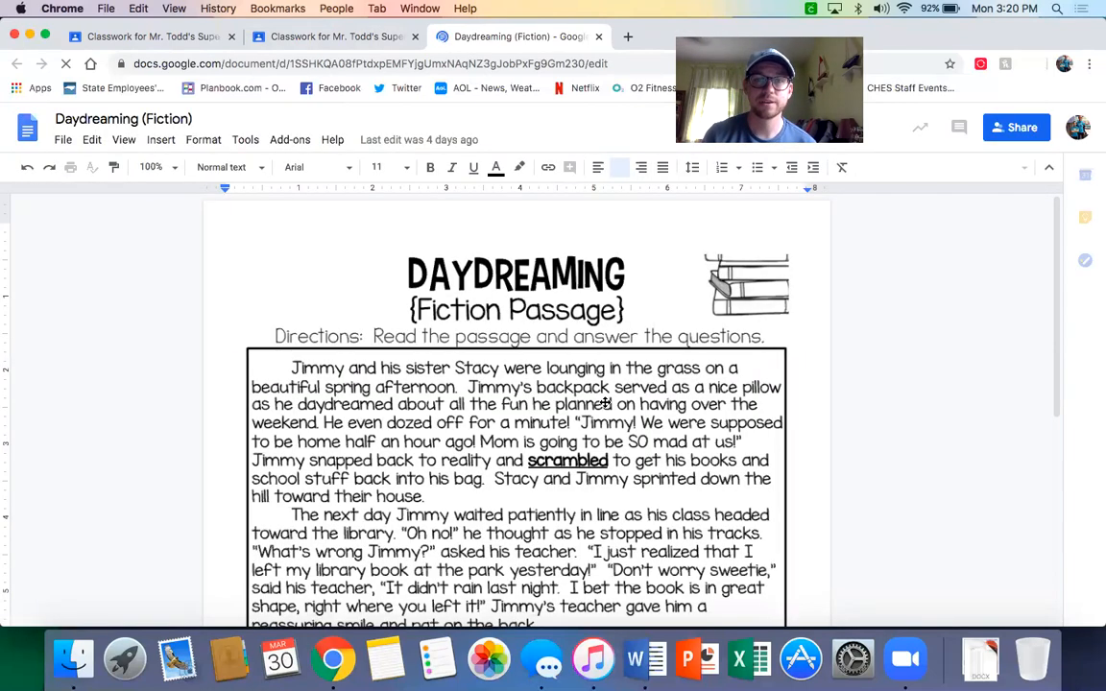
scroll(606, 403, down, 5)
scroll(521, 437, up, 3)
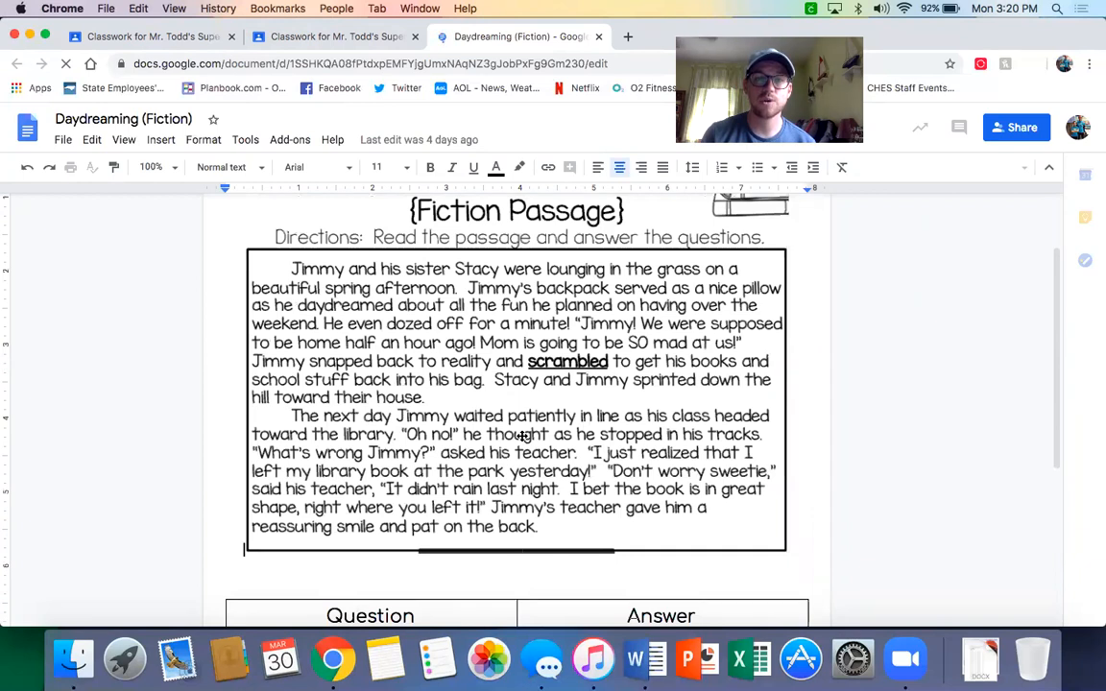
scroll(521, 437, down, 3)
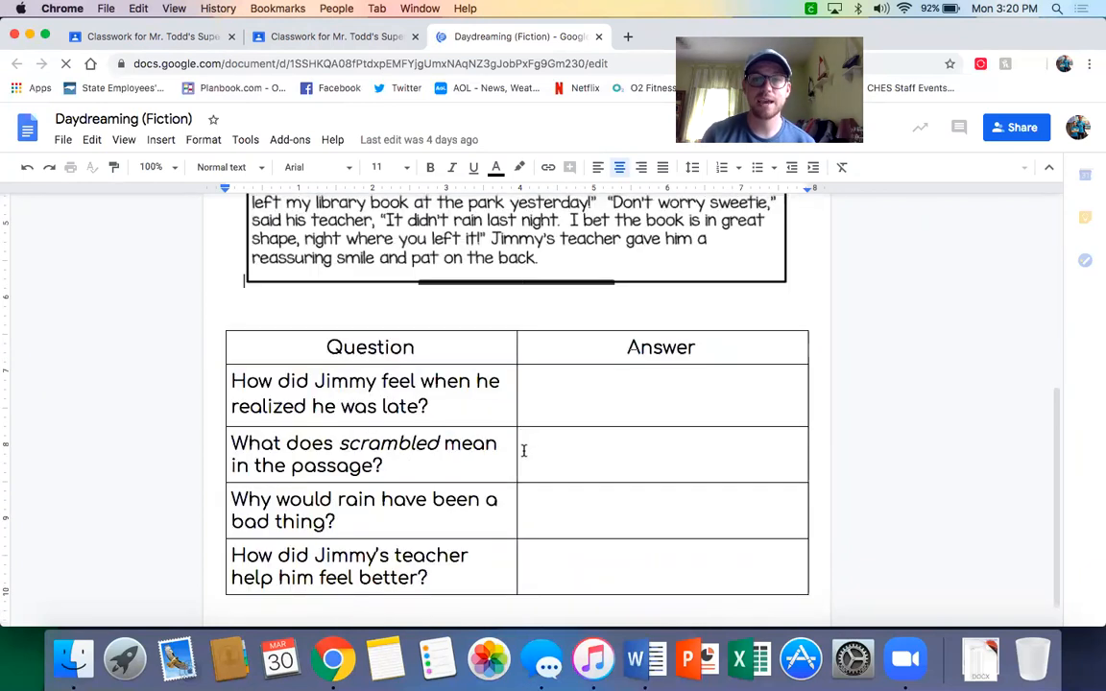
click(541, 384)
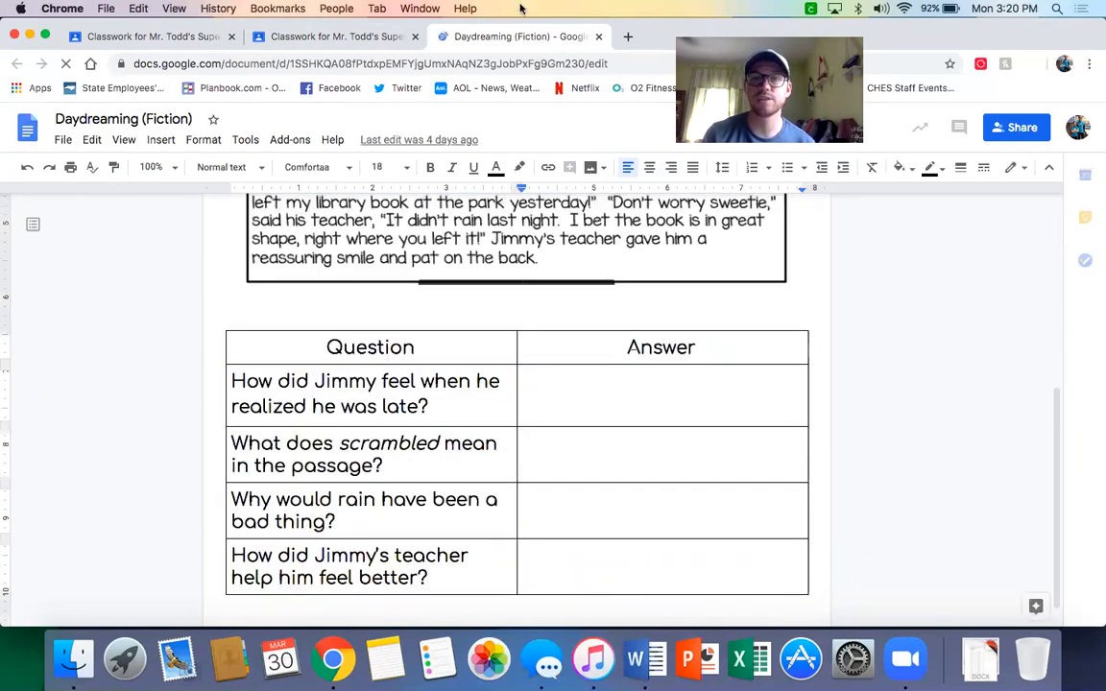
click(299, 39)
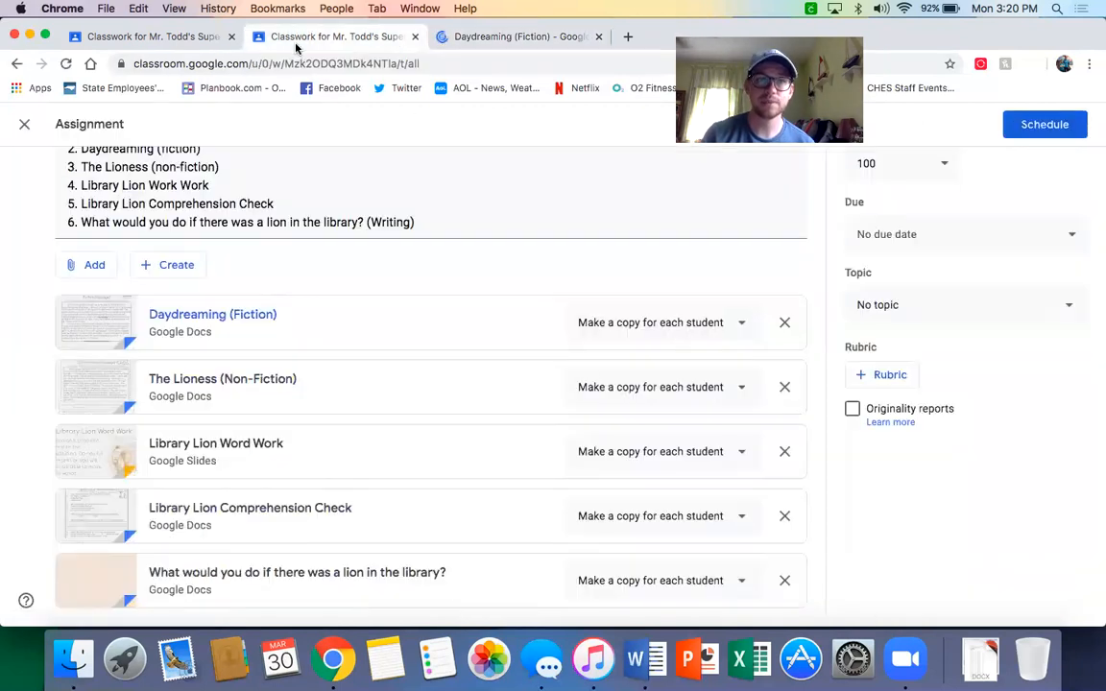
Step: Open the Library Lion Word Work slides, close the Daydreaming (Fiction) document, and show the word-matching slide 2
click(251, 446)
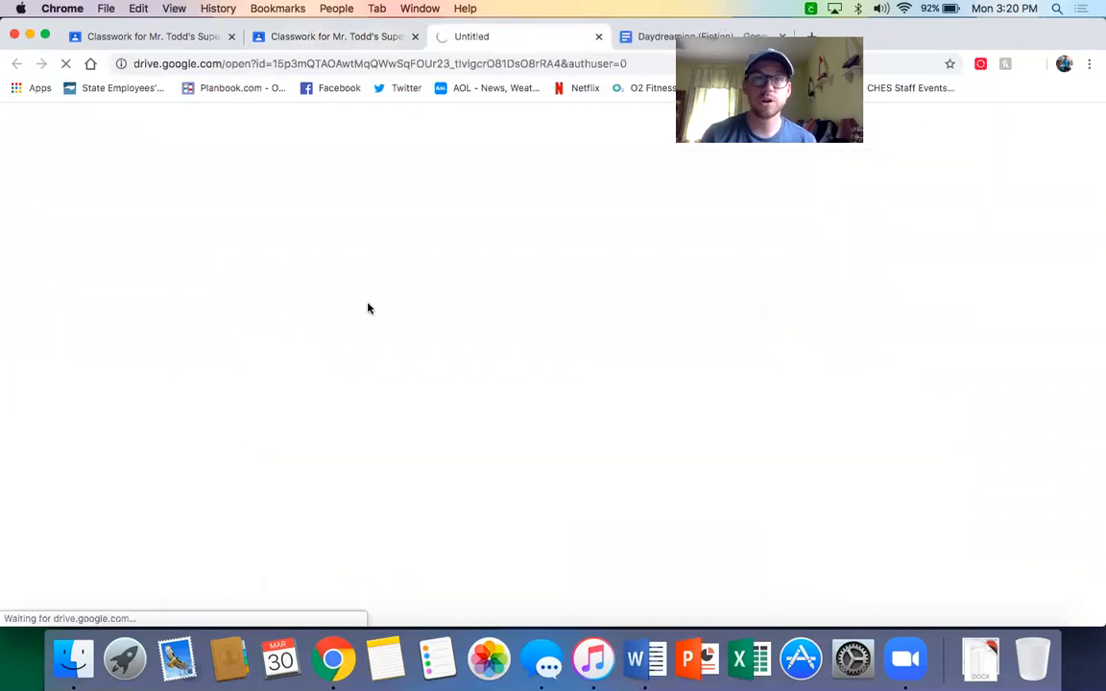
click(645, 38)
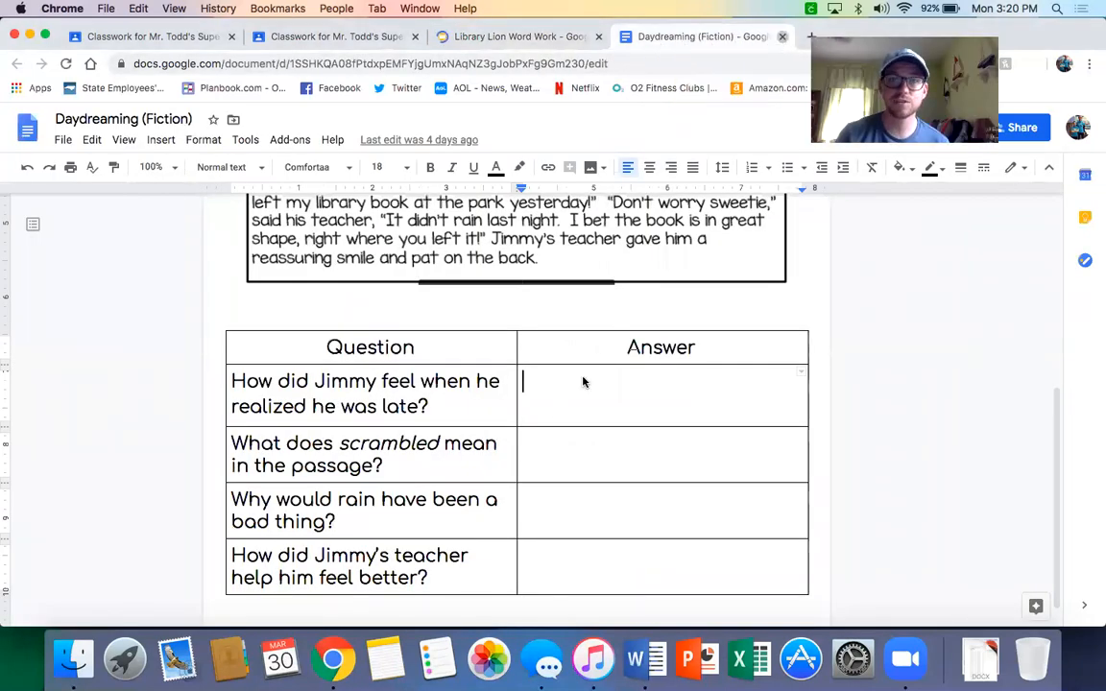
key(super+w)
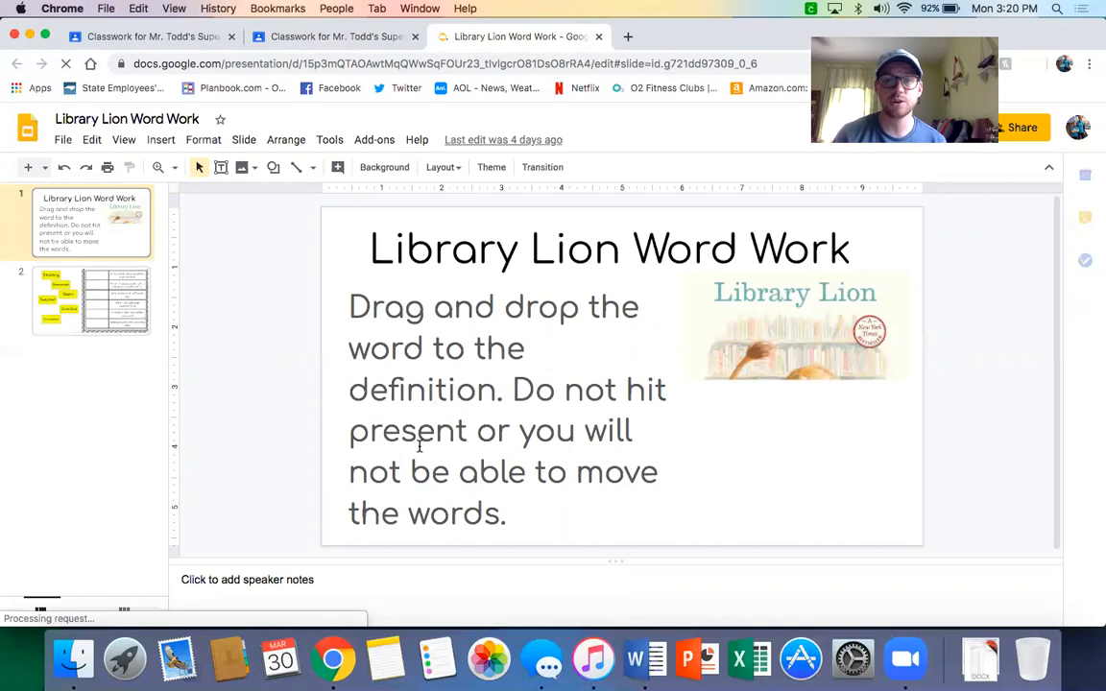
click(92, 279)
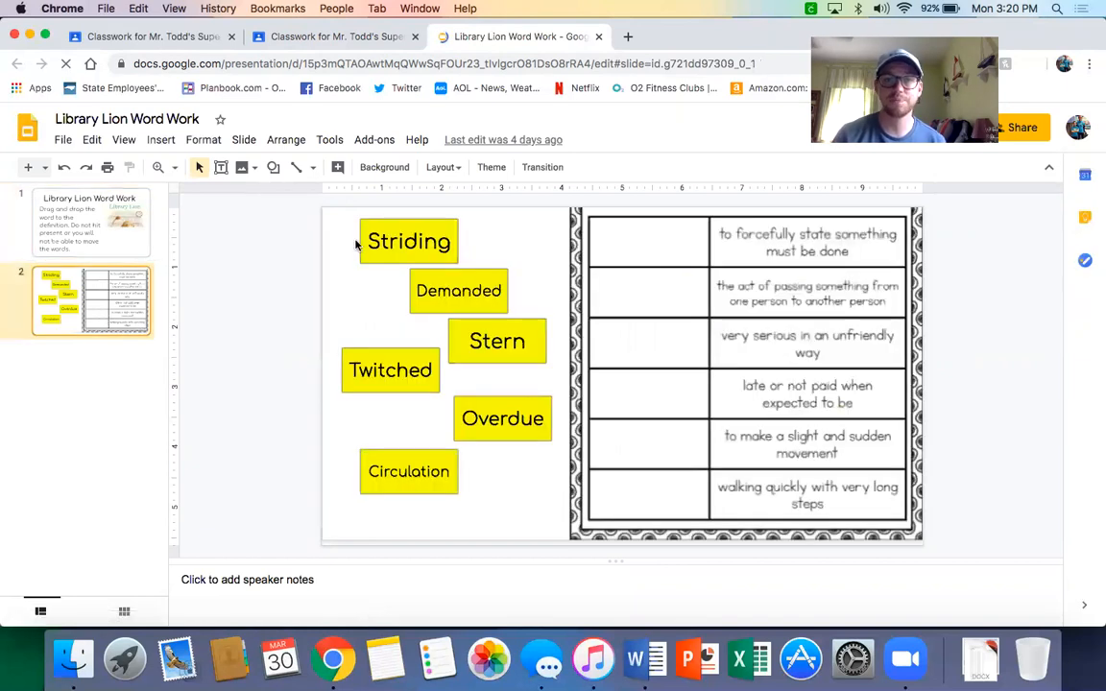
Step: Nudge the Striding and Overdue word boxes slightly on slide 2, then close the Library Lion Word Work presentation
click(418, 223)
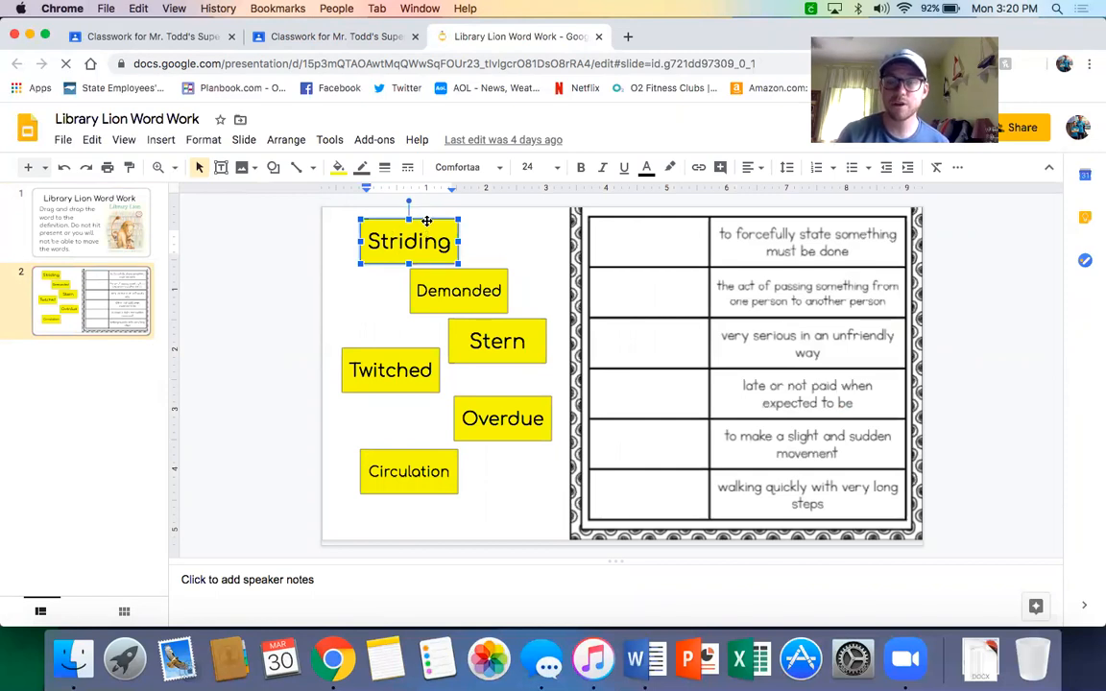
drag(426, 221, 433, 221)
mouse_move(498, 397)
mouse_down()
mouse_move(578, 349)
mouse_move(615, 370)
mouse_move(634, 310)
mouse_move(651, 379)
mouse_move(510, 403)
mouse_up()
click(524, 494)
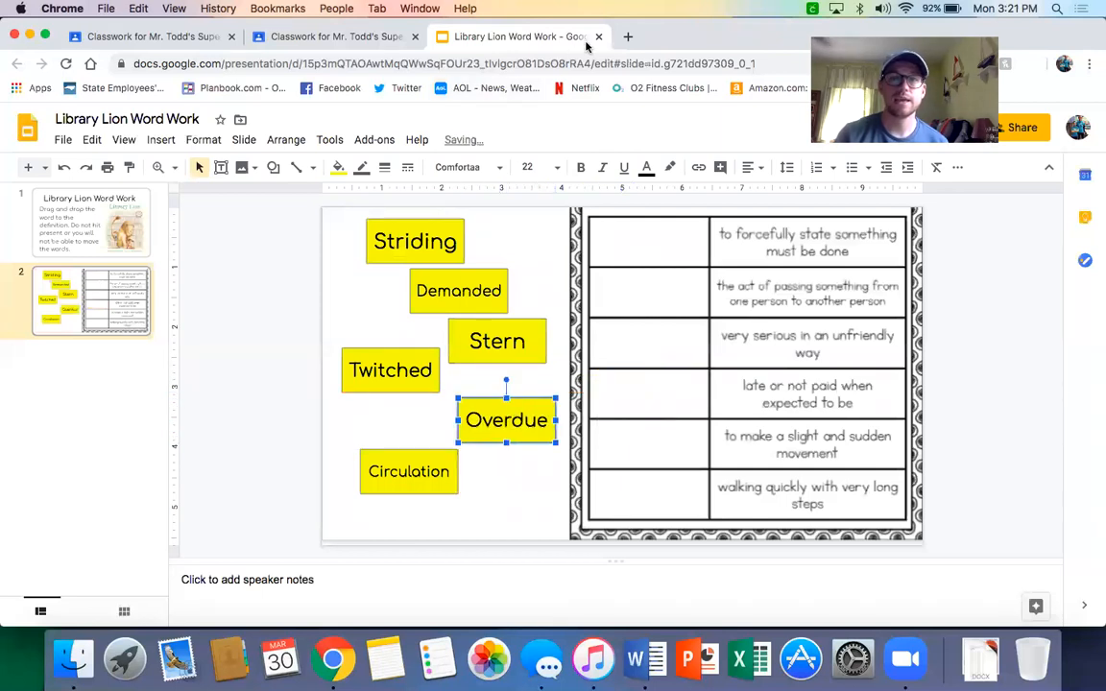
key(super+w)
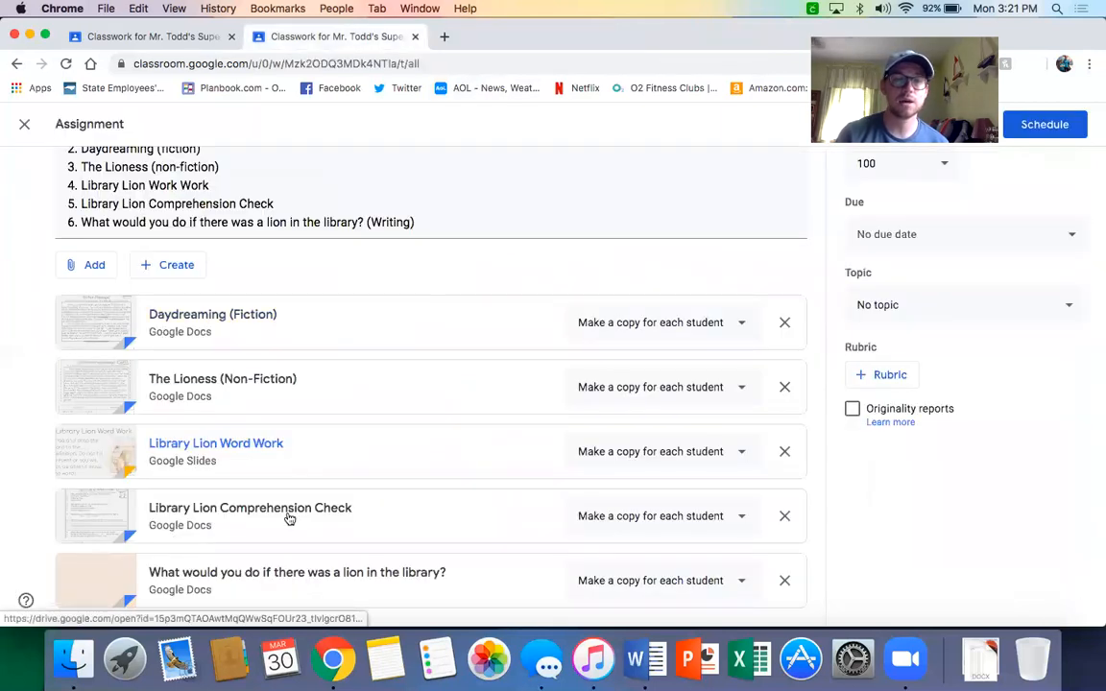
Step: Open the writing attachment "What would you do if there was a lion in the library?", view it, and return to the assignment
click(284, 573)
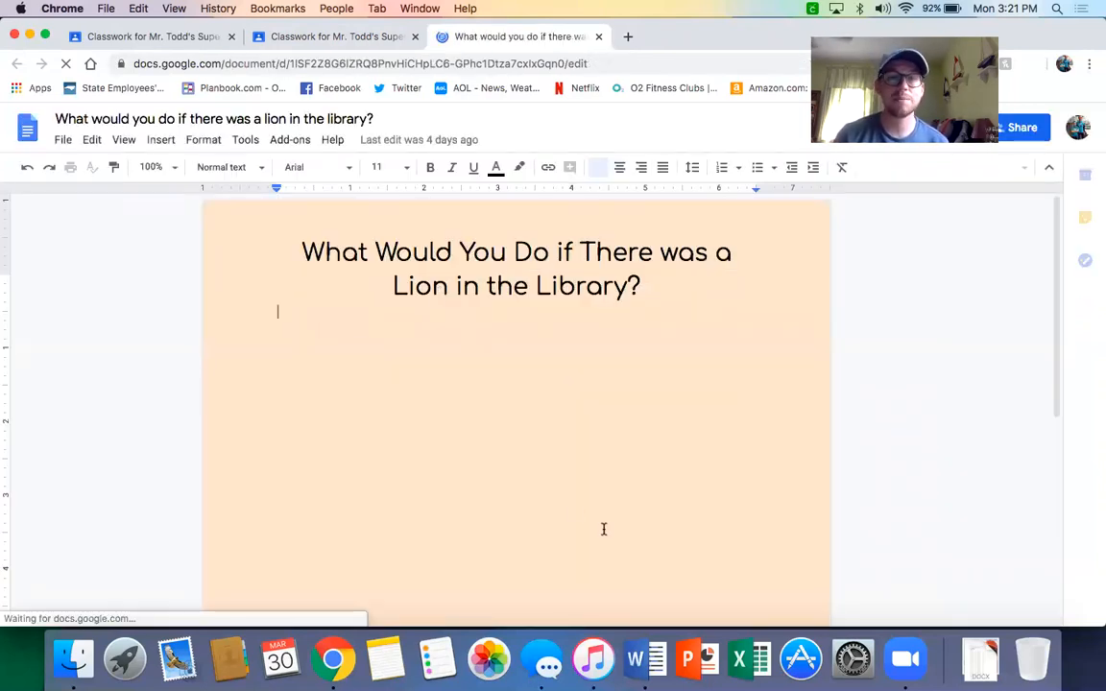
click(597, 37)
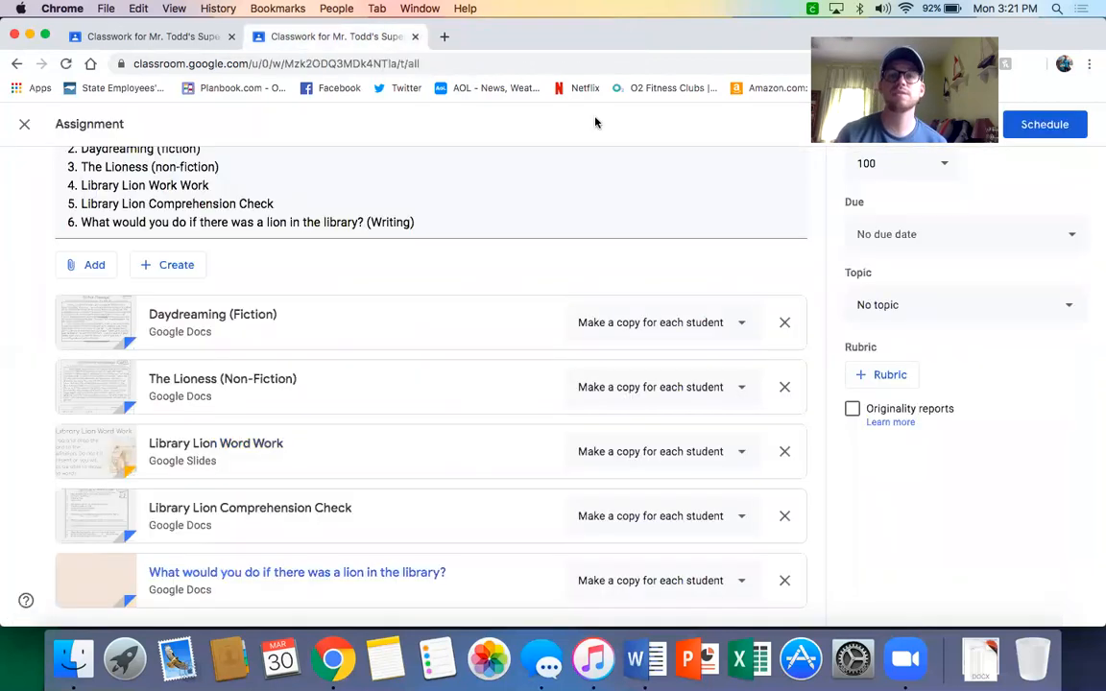
scroll(405, 250, up, 3)
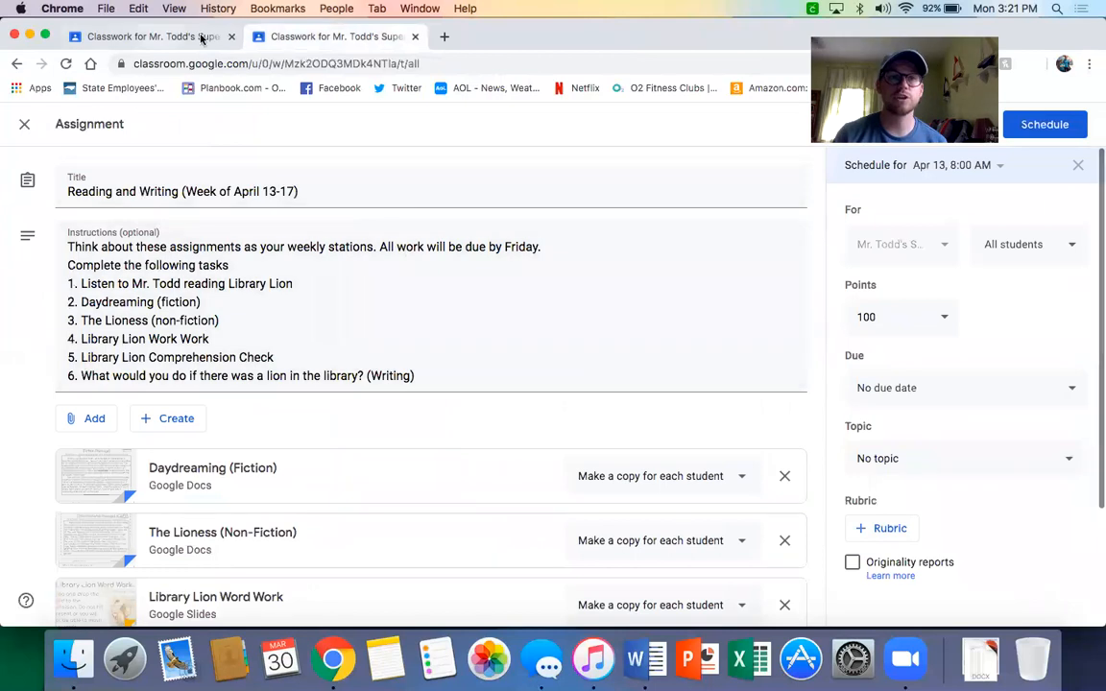
Step: Return to the student Classwork list, collapse Reading and Writing (Week of April 1-3), and view the Math (Week of April 1-3) details before collapsing them
click(159, 37)
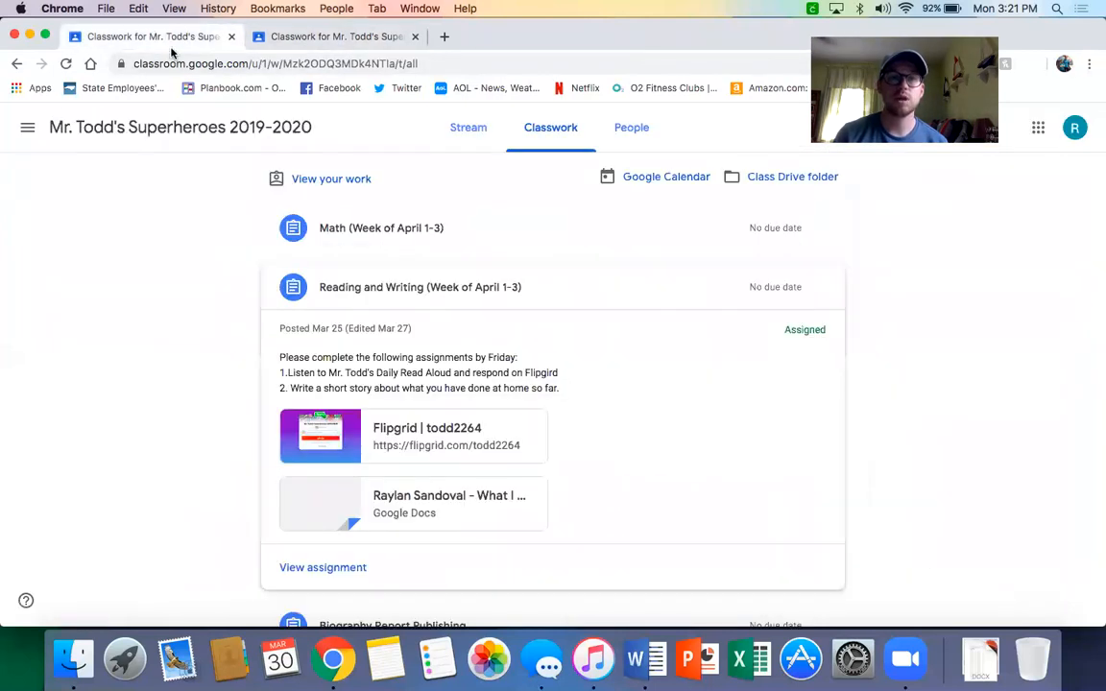
click(444, 306)
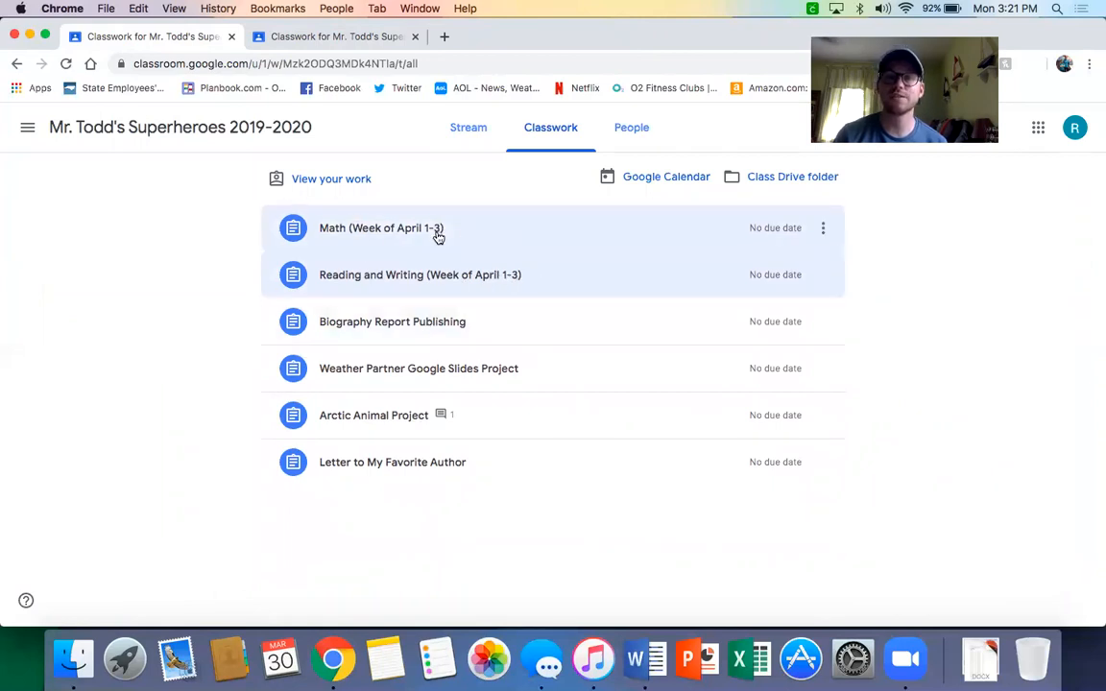
click(379, 235)
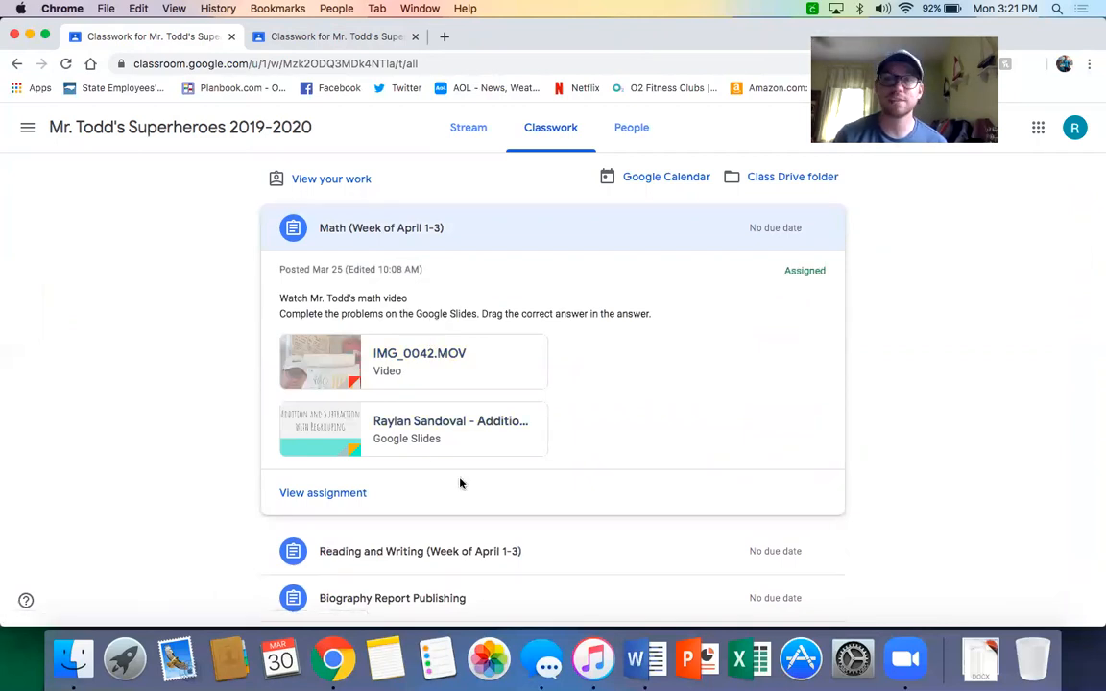
click(523, 241)
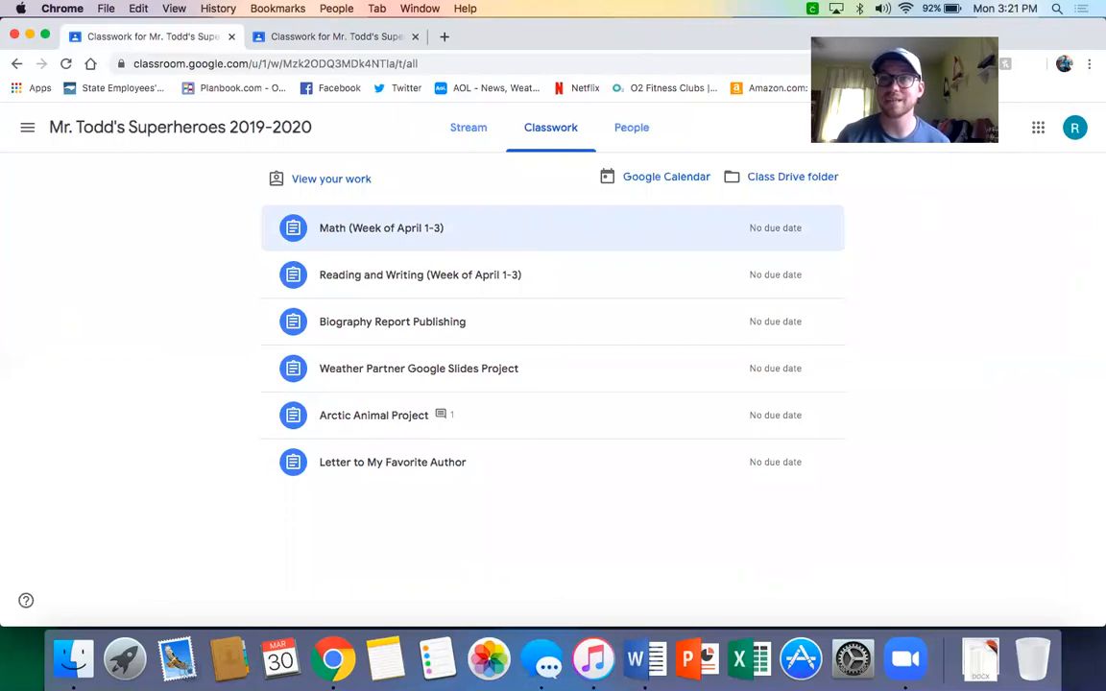
click(931, 30)
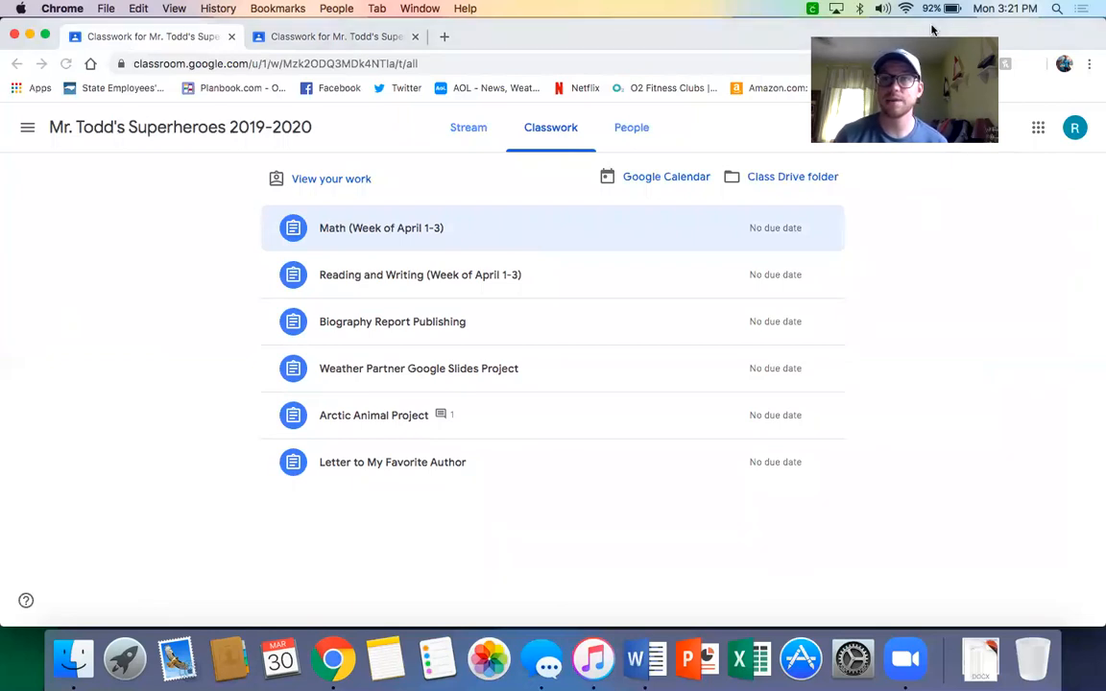